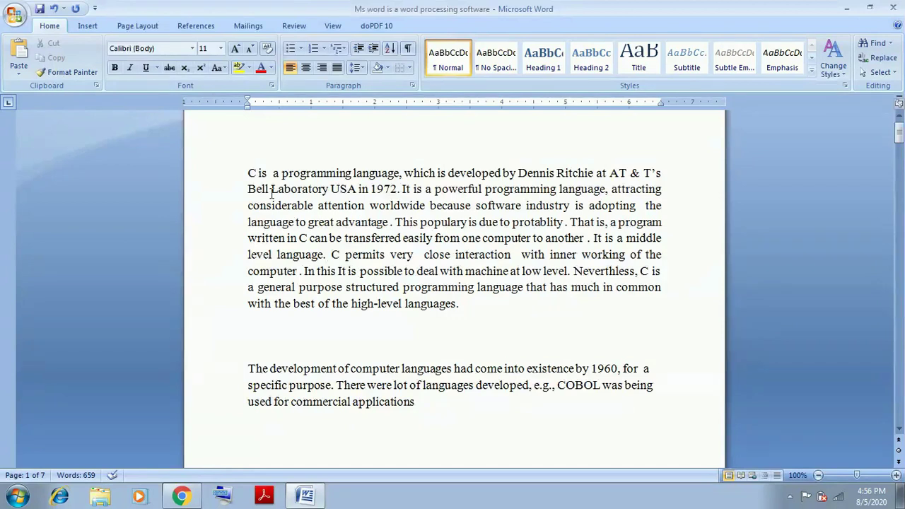
# Step: Try to decrease the indent of the first paragraph about C, with it selected and with the cursor at its start
pyautogui.moveTo(248, 174); pyautogui.dragTo(479, 314)
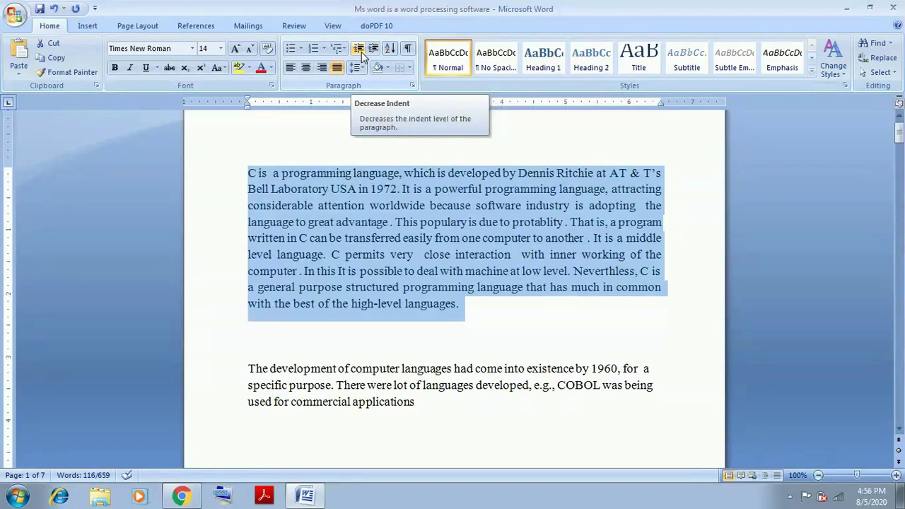
pyautogui.click(359, 50)
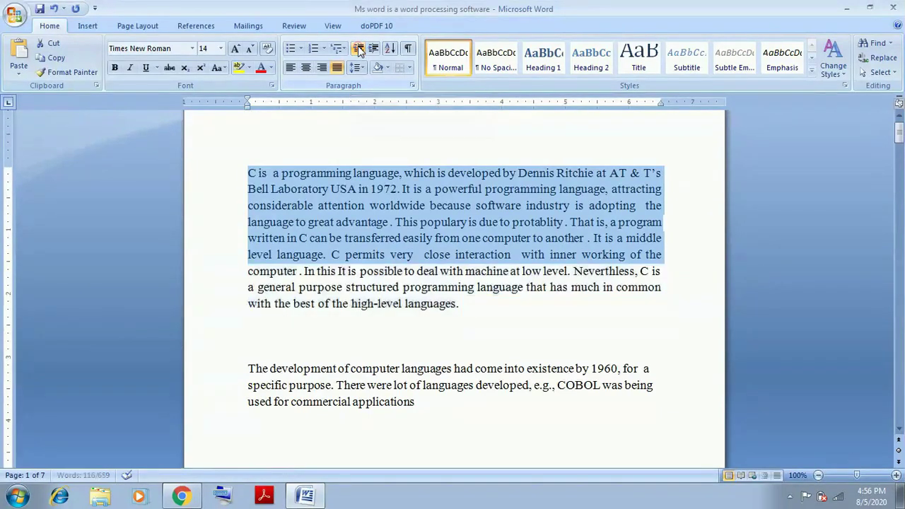
pyautogui.click(359, 50)
pyautogui.click(359, 50)
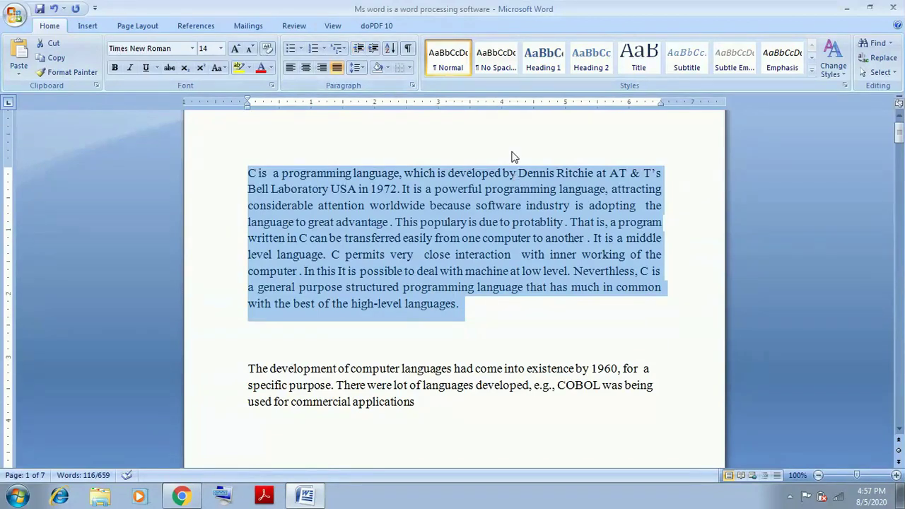
pyautogui.click(483, 134)
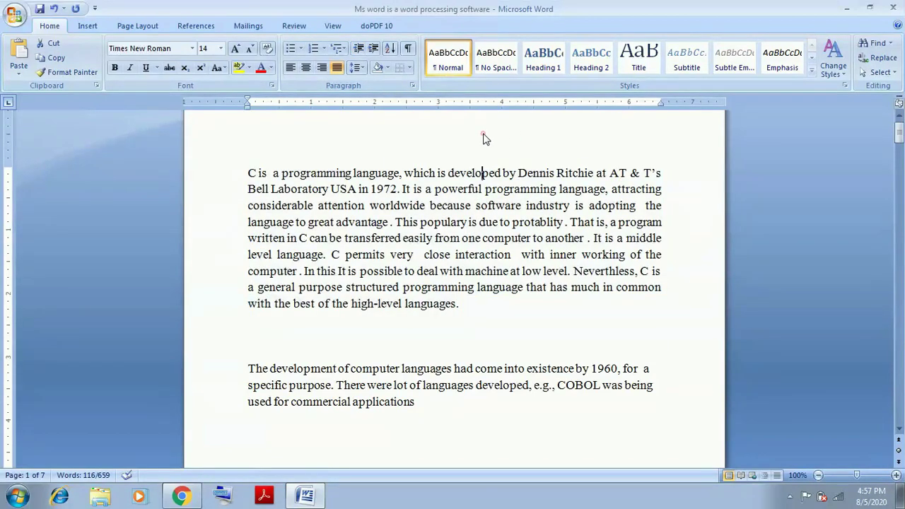
pyautogui.click(246, 170)
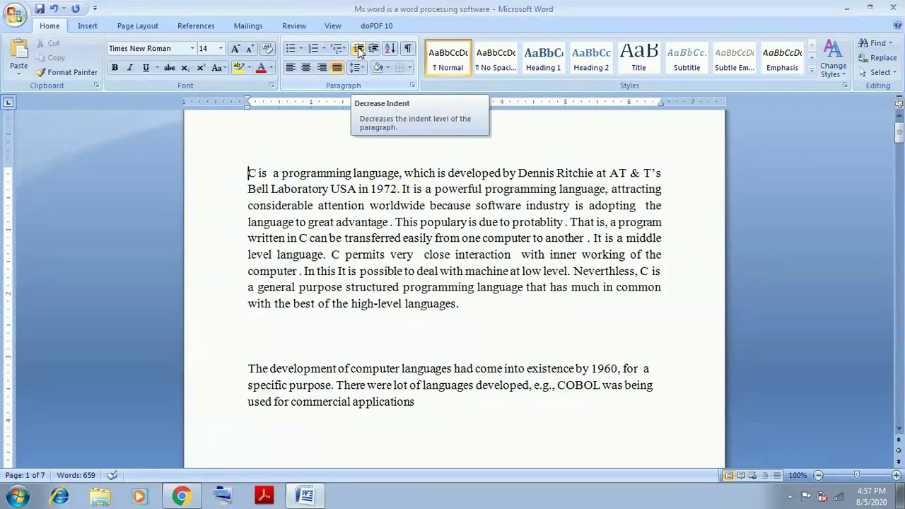
pyautogui.click(358, 50)
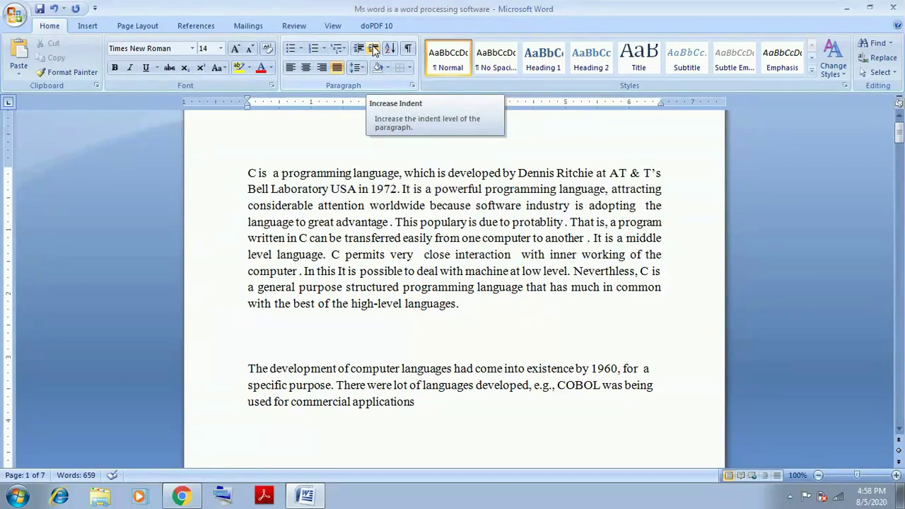
# Step: Increase the first paragraph's left indent by three levels, to 1.5 inches
pyautogui.click(374, 48)
pyautogui.click(373, 48)
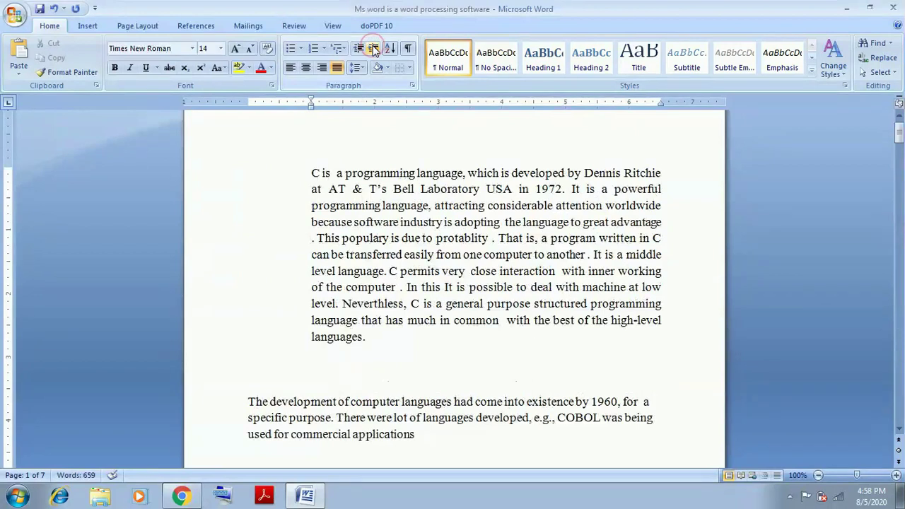
pyautogui.click(373, 48)
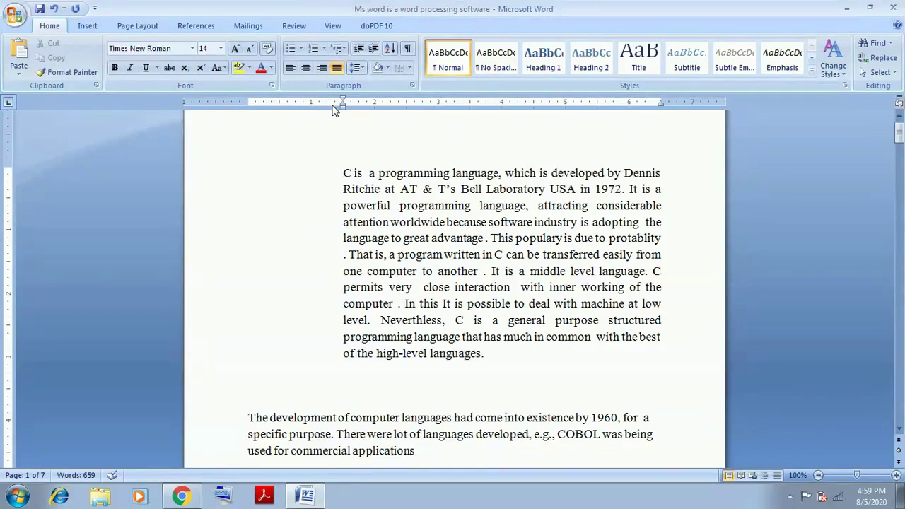
# Step: Decrease the first paragraph's indent by three levels, back to the left margin
pyautogui.click(357, 48)
pyautogui.click(358, 48)
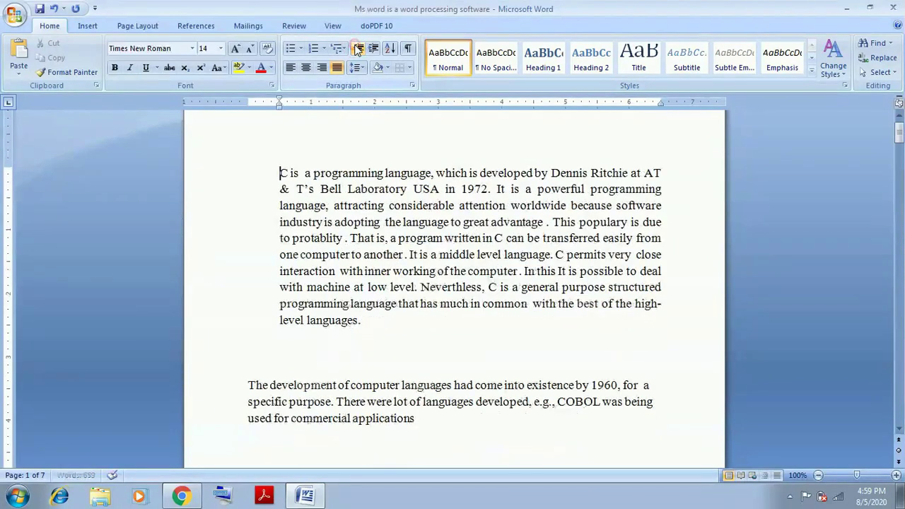
pyautogui.click(358, 49)
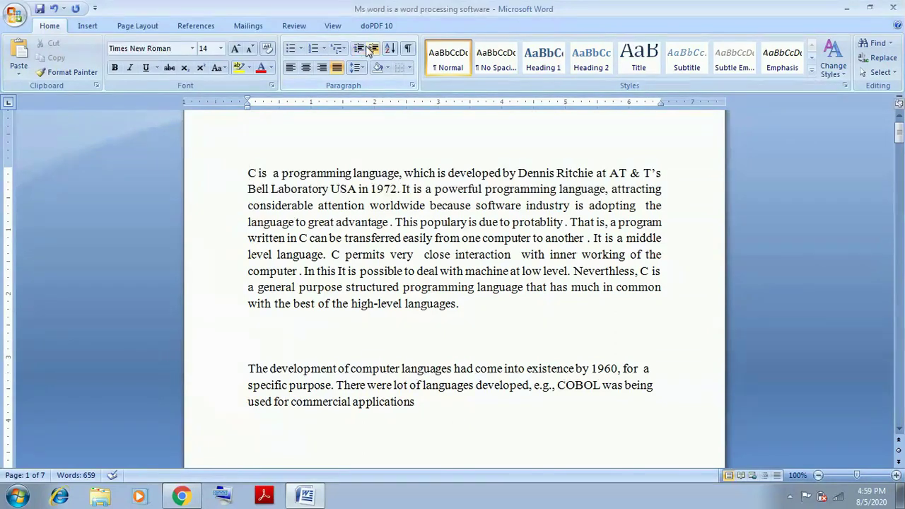
# Step: Increase the first paragraph's indent to 1.5 inches and decrease it back to the left margin
pyautogui.click(373, 49)
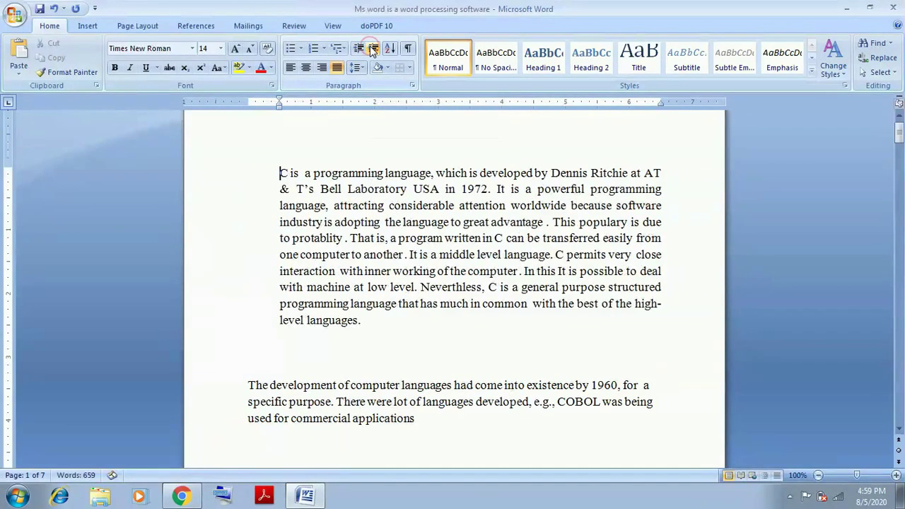
pyautogui.click(372, 49)
pyautogui.click(373, 50)
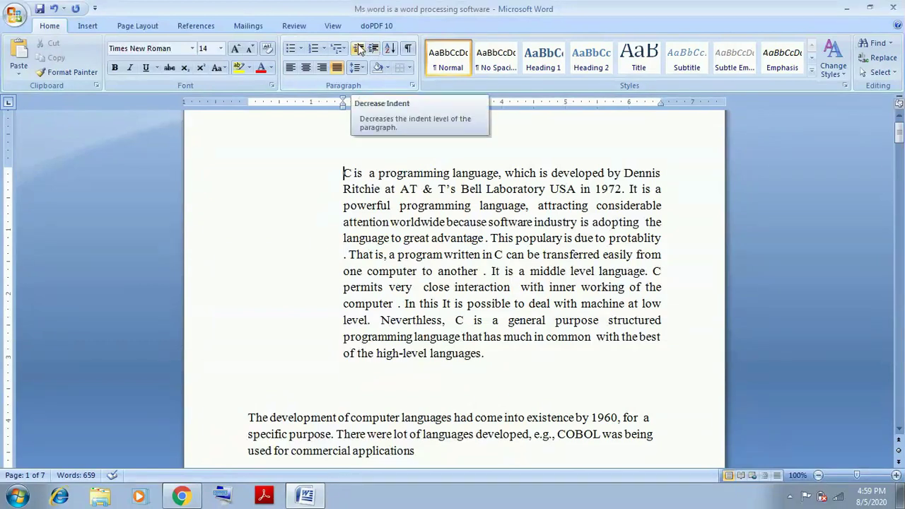
pyautogui.click(359, 48)
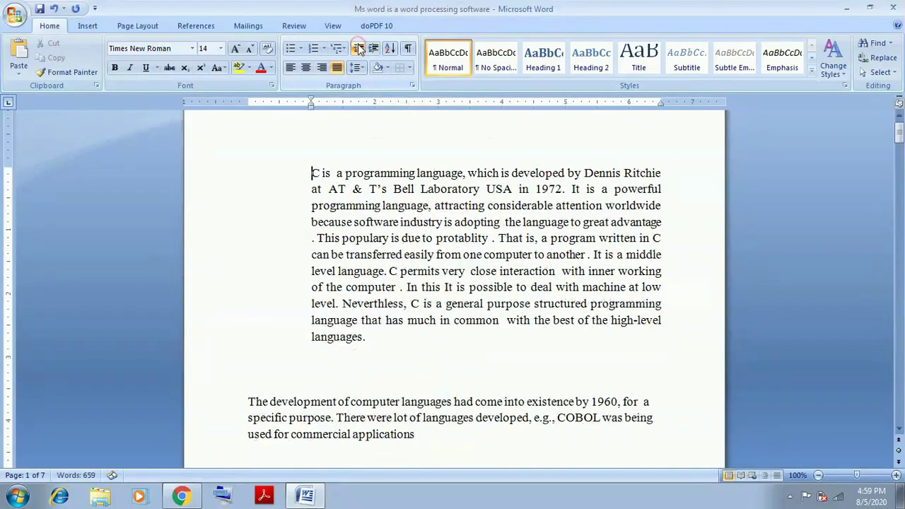
pyautogui.click(359, 48)
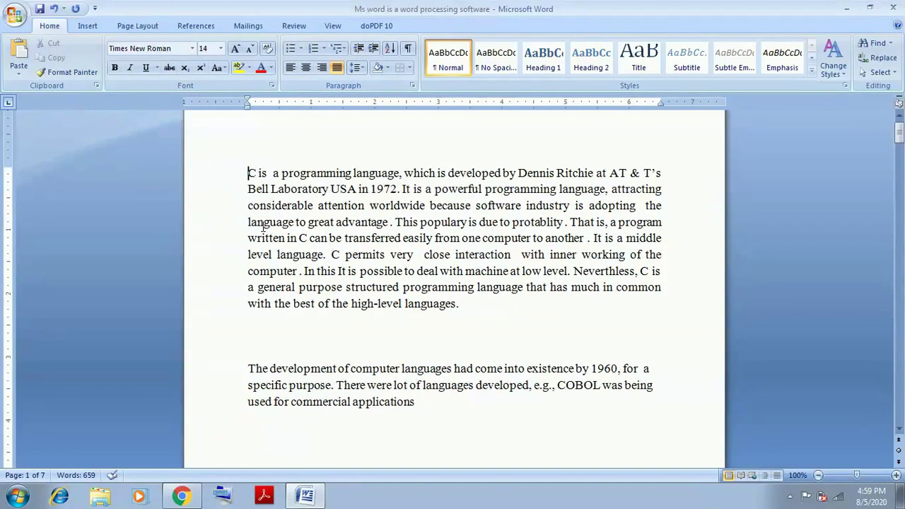
# Step: Increase the first paragraph's indent by two levels, to 1 inch, and decrease it by two levels again
pyautogui.moveTo(249, 186); pyautogui.dragTo(452, 308)
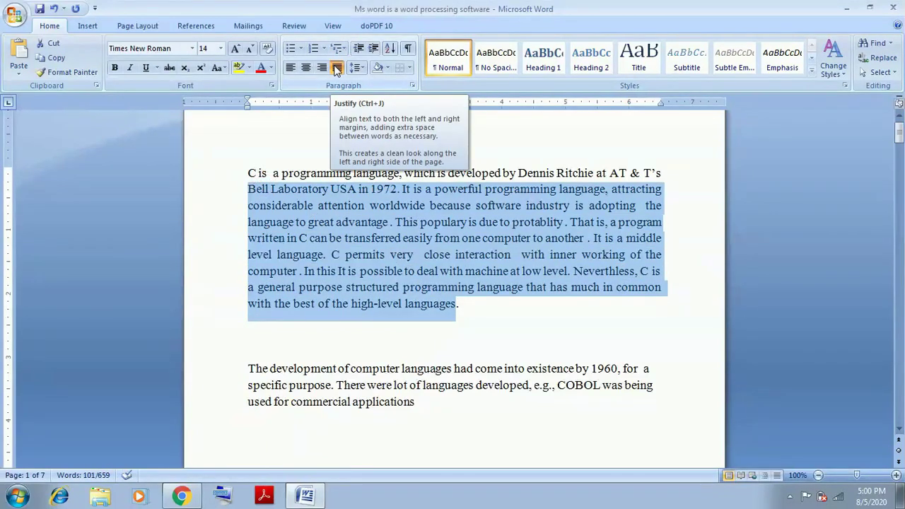
pyautogui.click(302, 132)
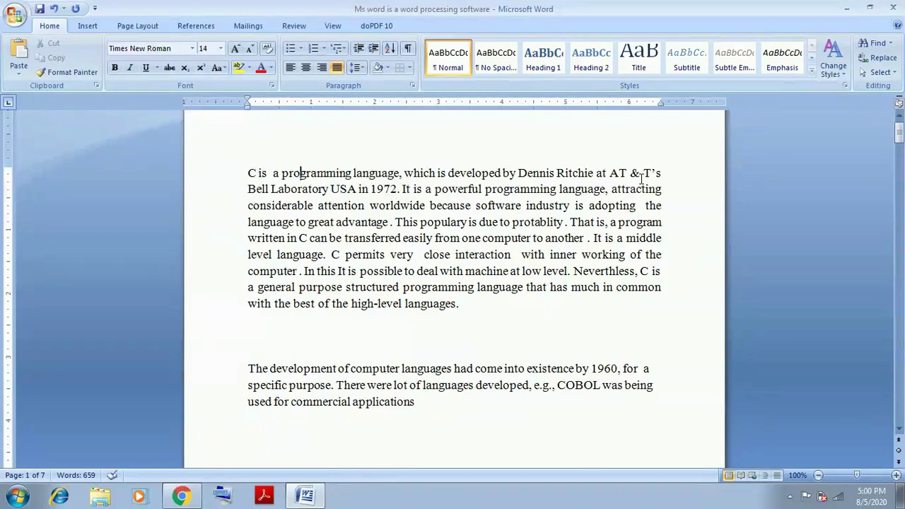
pyautogui.click(247, 173)
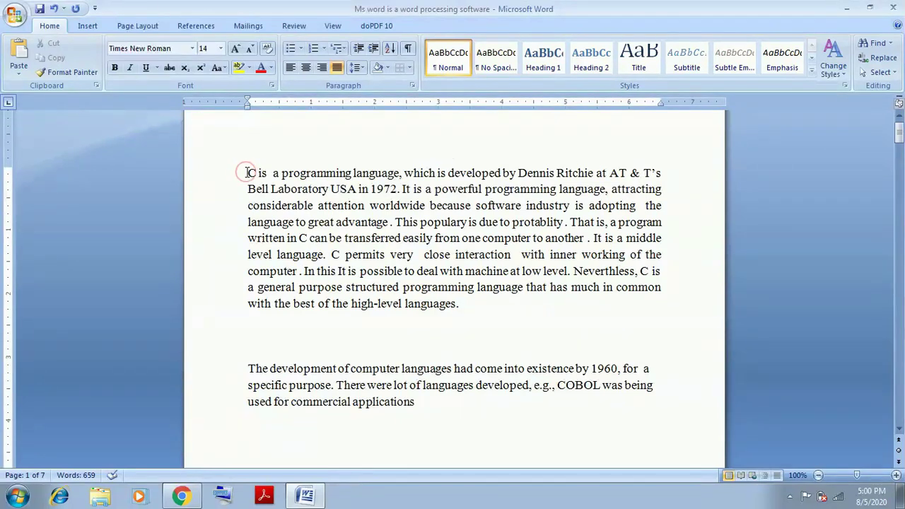
pyautogui.click(375, 48)
pyautogui.click(375, 47)
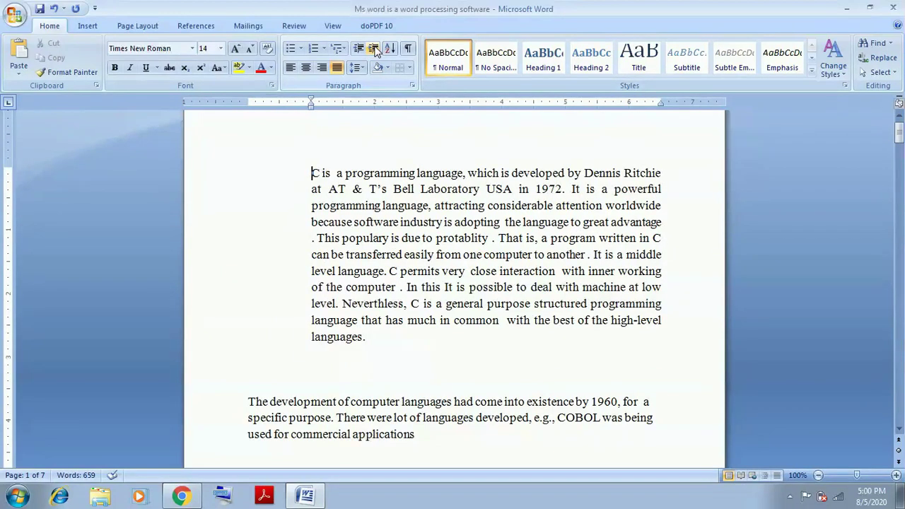
pyautogui.click(359, 48)
pyautogui.click(359, 48)
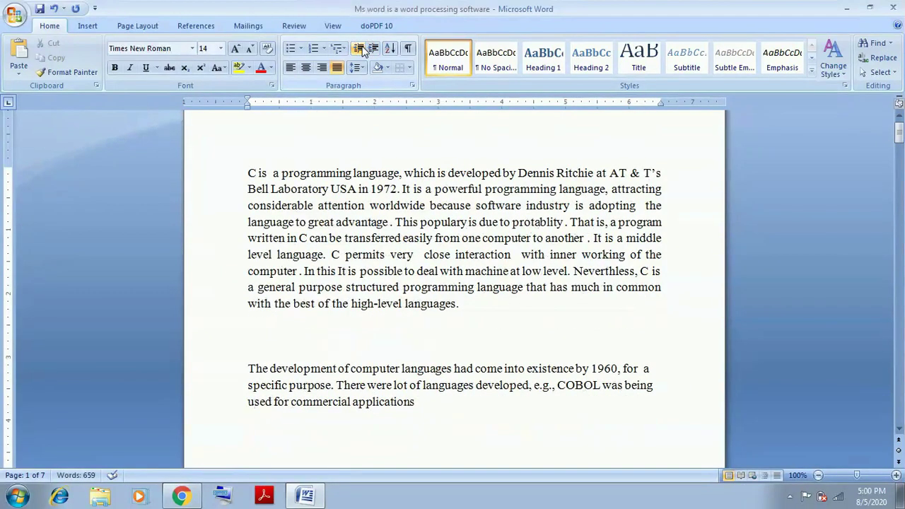
# Step: Try to sort the first paragraph alone by Paragraphs, with type Text, in descending order
pyautogui.moveTo(232, 189); pyautogui.dragTo(233, 222)
pyautogui.moveTo(235, 173); pyautogui.dragTo(411, 307)
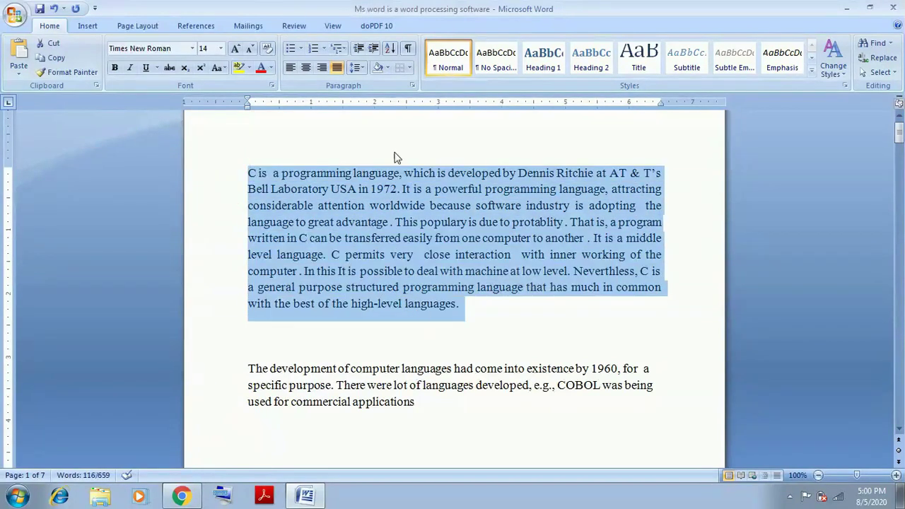
pyautogui.click(388, 50)
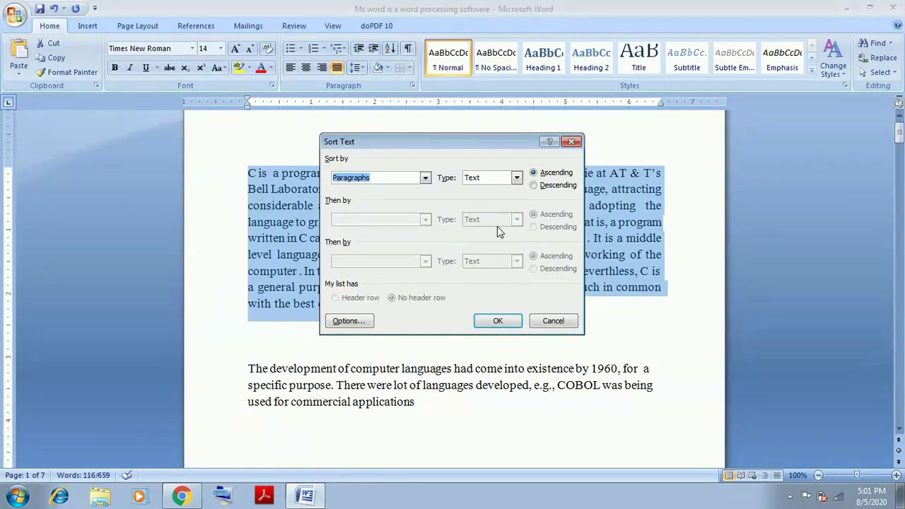
pyautogui.click(424, 179)
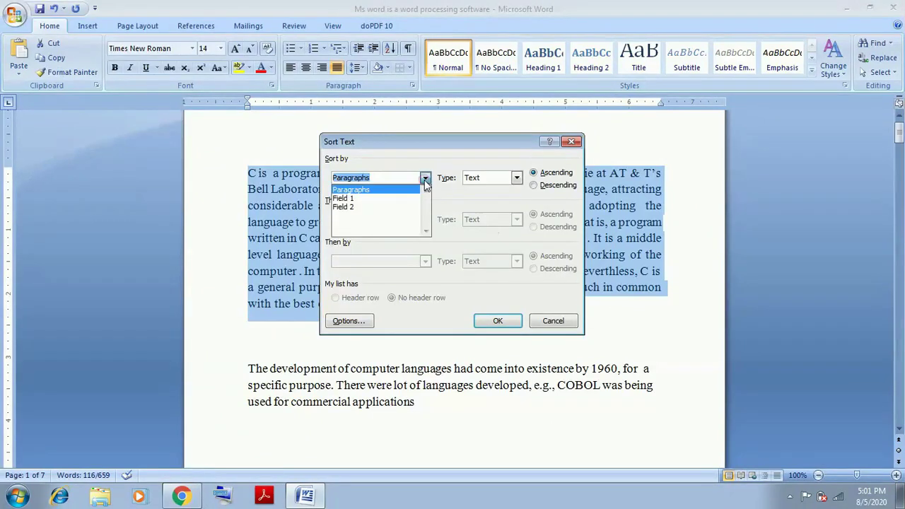
pyautogui.click(378, 195)
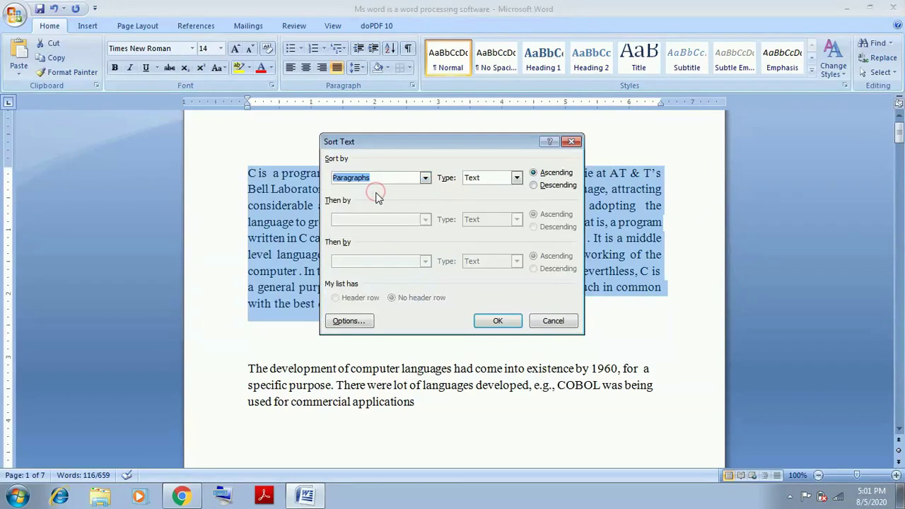
pyautogui.click(517, 179)
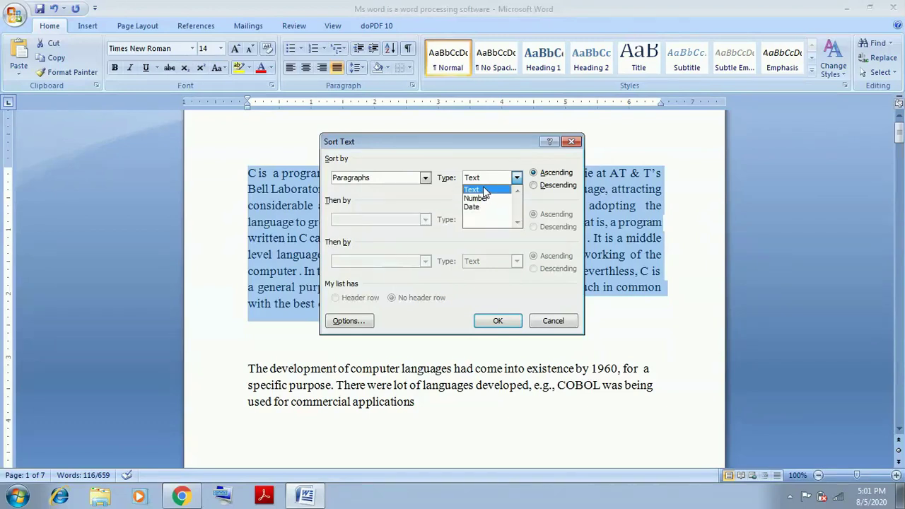
pyautogui.click(485, 191)
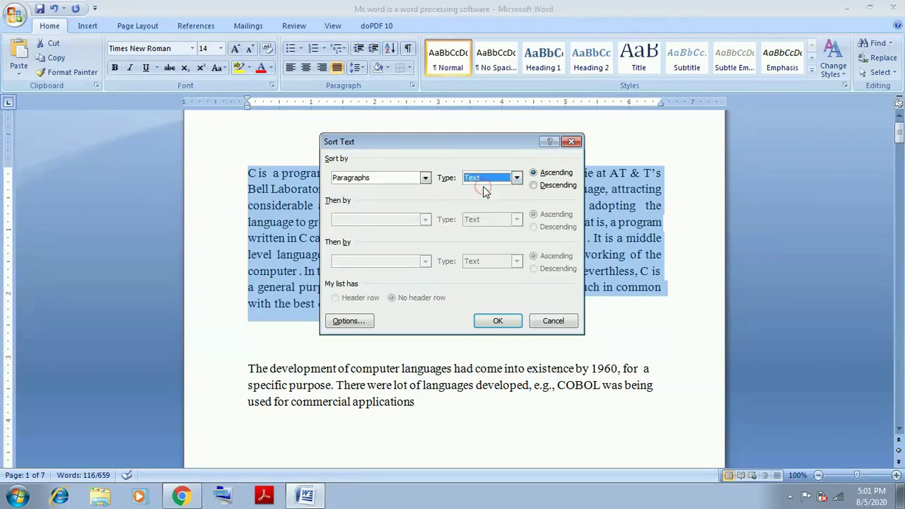
pyautogui.click(534, 185)
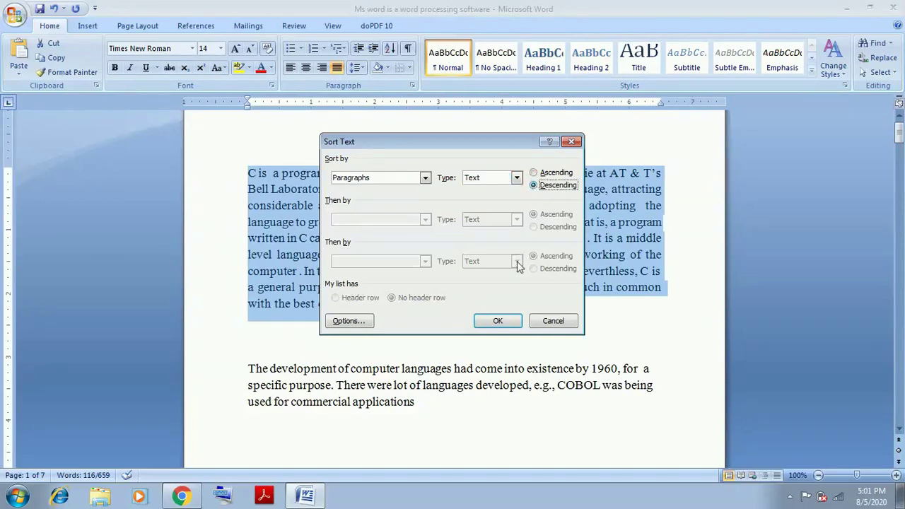
pyautogui.click(498, 320)
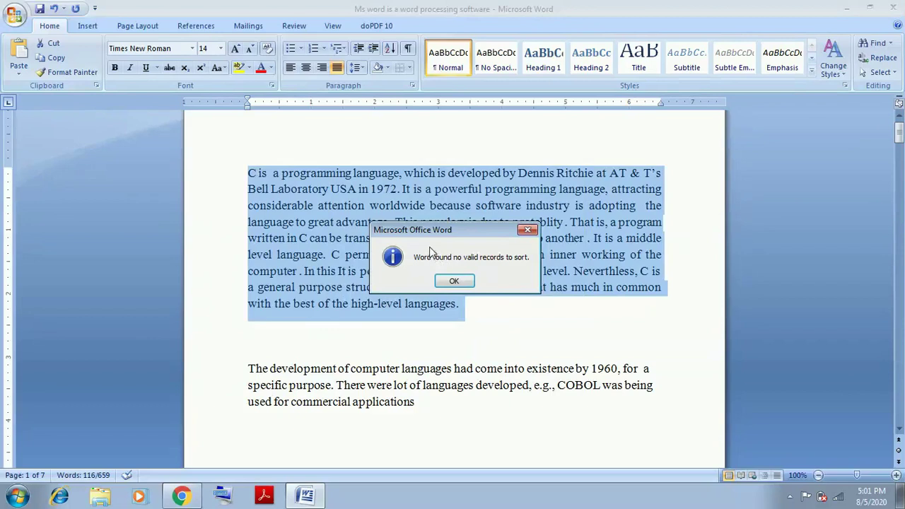
pyautogui.click(454, 281)
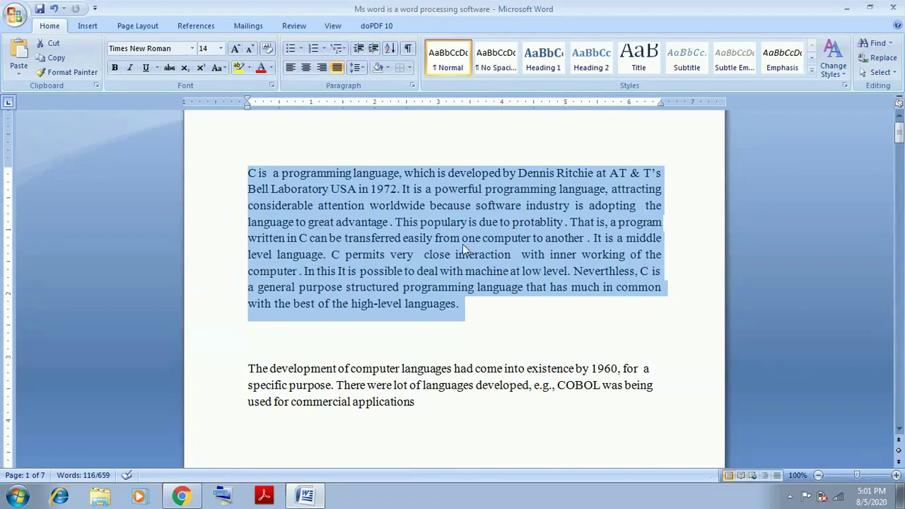
pyautogui.click(520, 326)
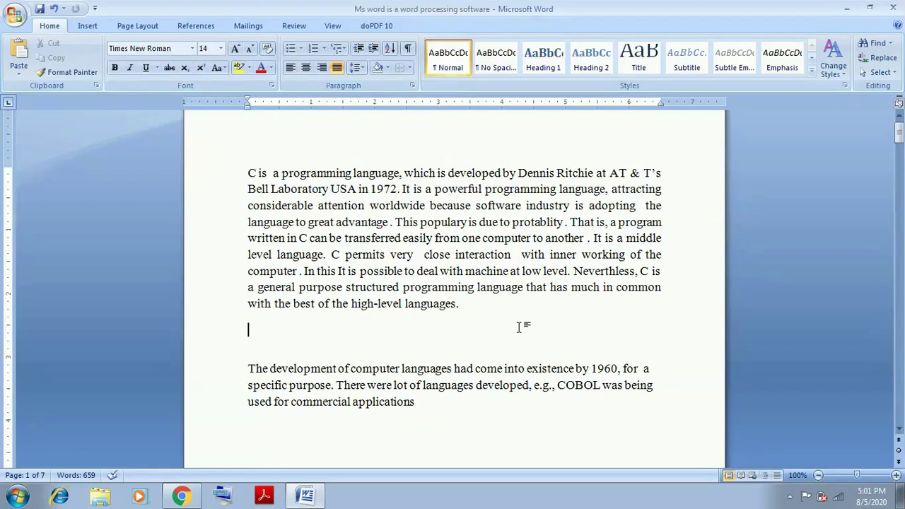
# Step: Sort the two paragraphs together by Paragraphs, with type Text, in descending order
pyautogui.moveTo(243, 164); pyautogui.dragTo(462, 390)
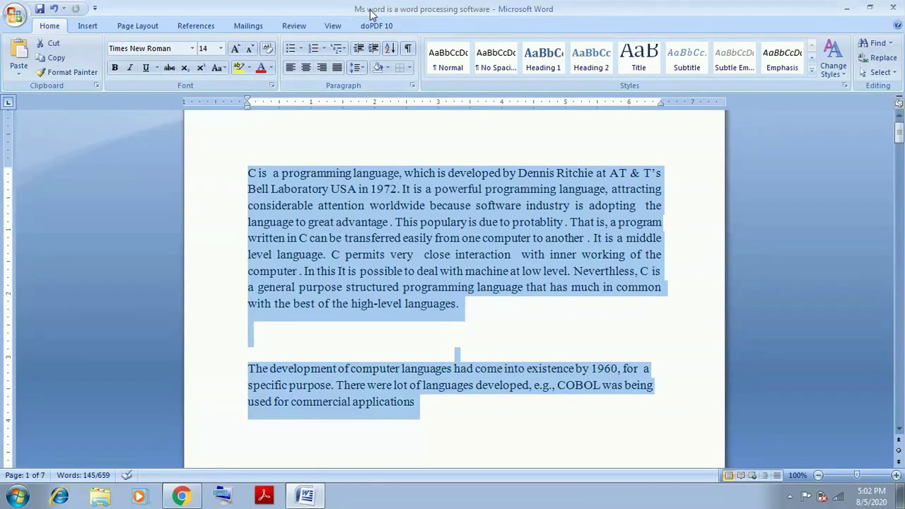
pyautogui.click(389, 48)
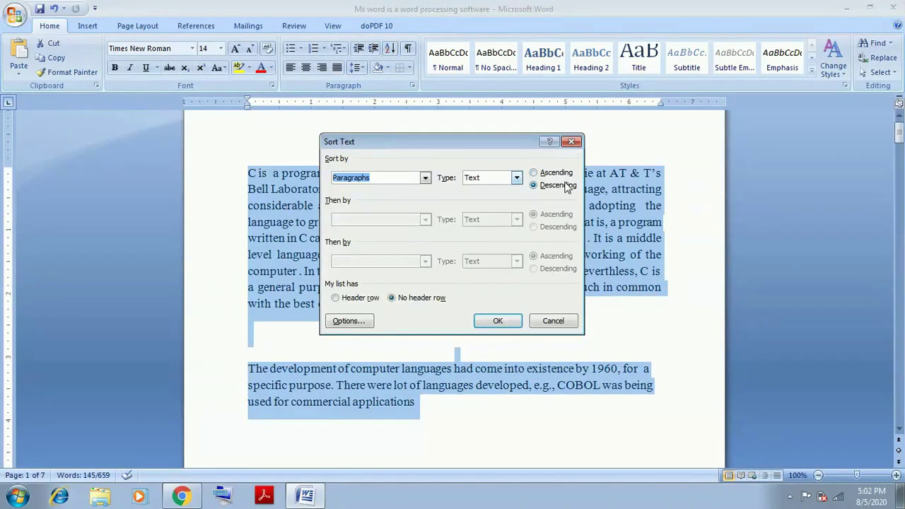
pyautogui.click(425, 179)
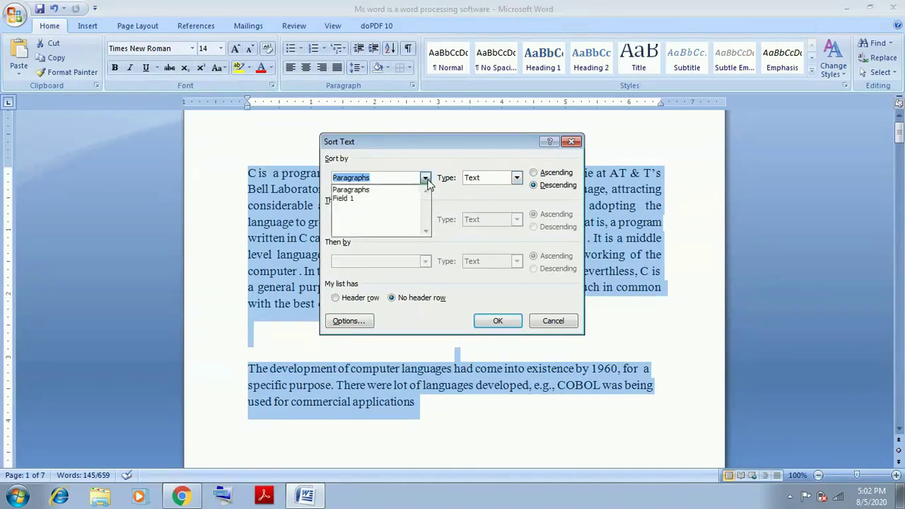
pyautogui.click(416, 189)
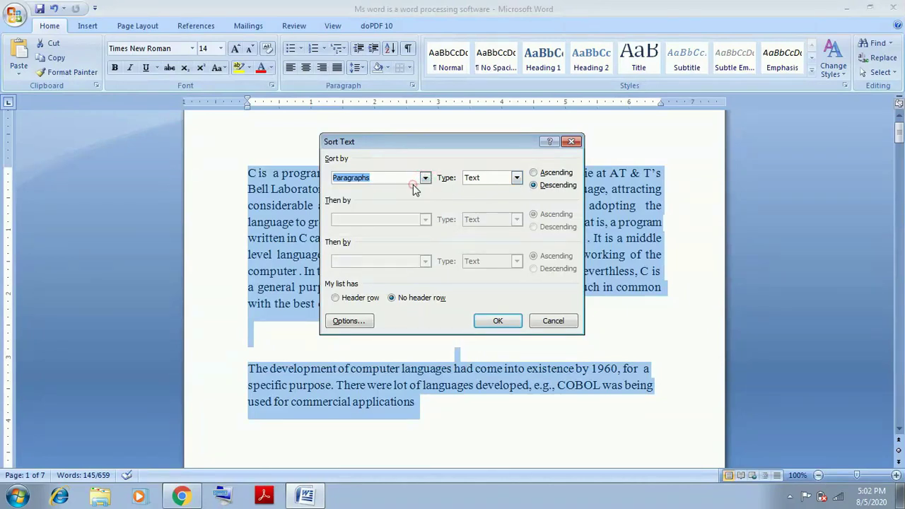
pyautogui.click(516, 178)
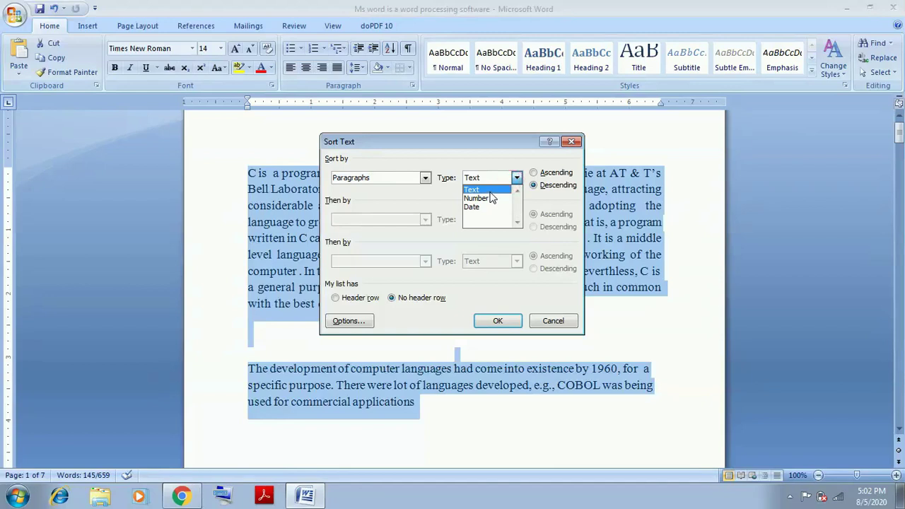
pyautogui.click(490, 191)
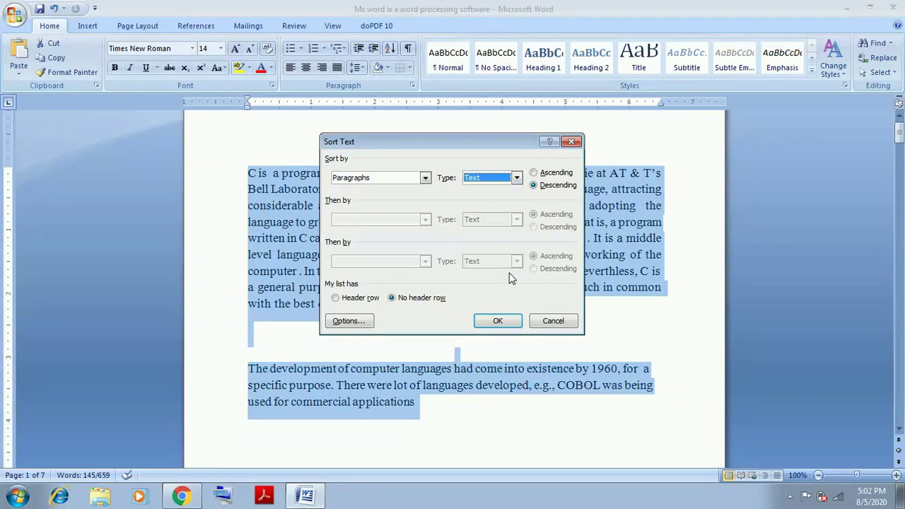
pyautogui.click(498, 320)
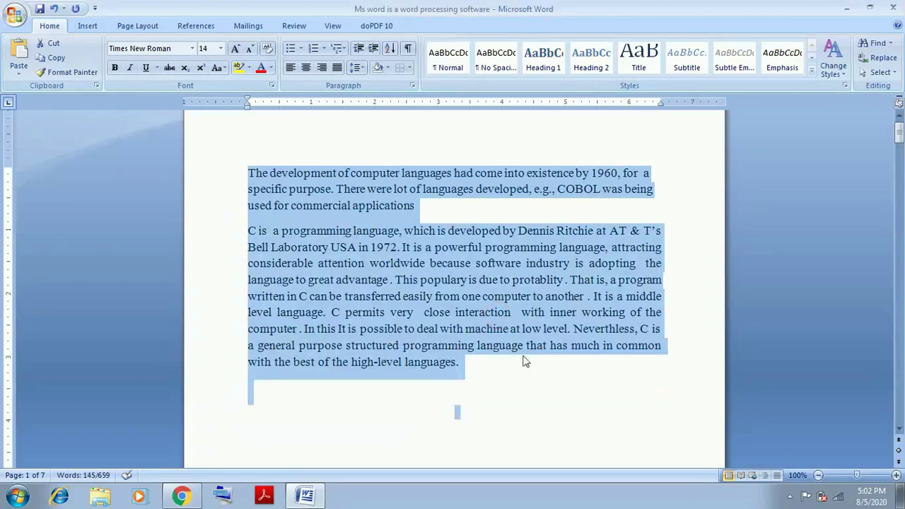
pyautogui.click(518, 399)
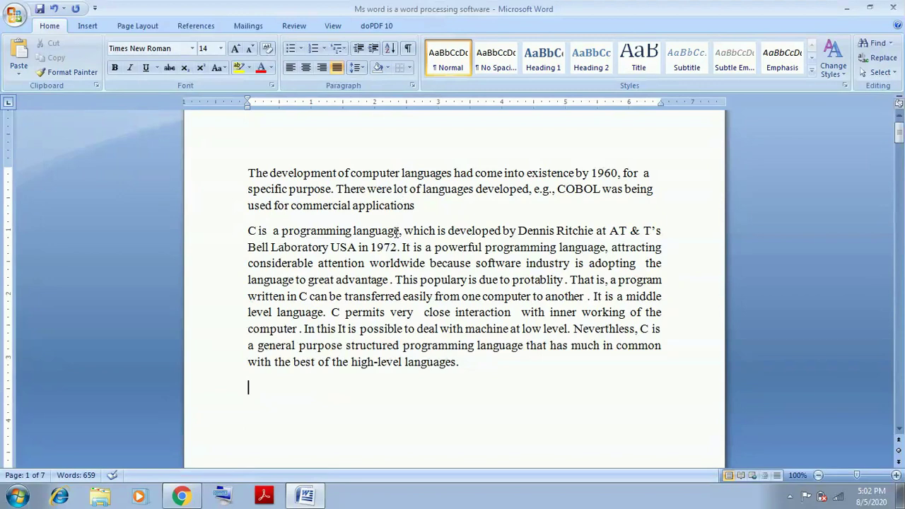
pyautogui.moveTo(249, 230); pyautogui.dragTo(395, 280)
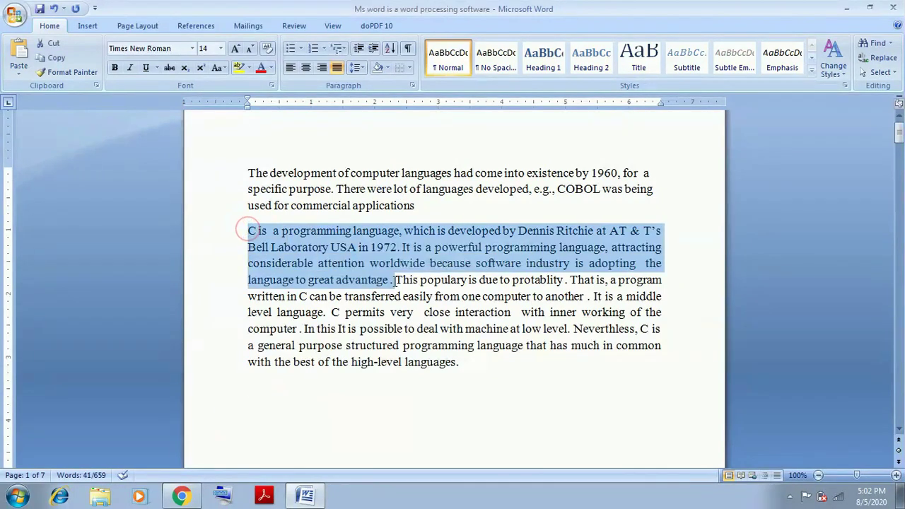
pyautogui.click(440, 215)
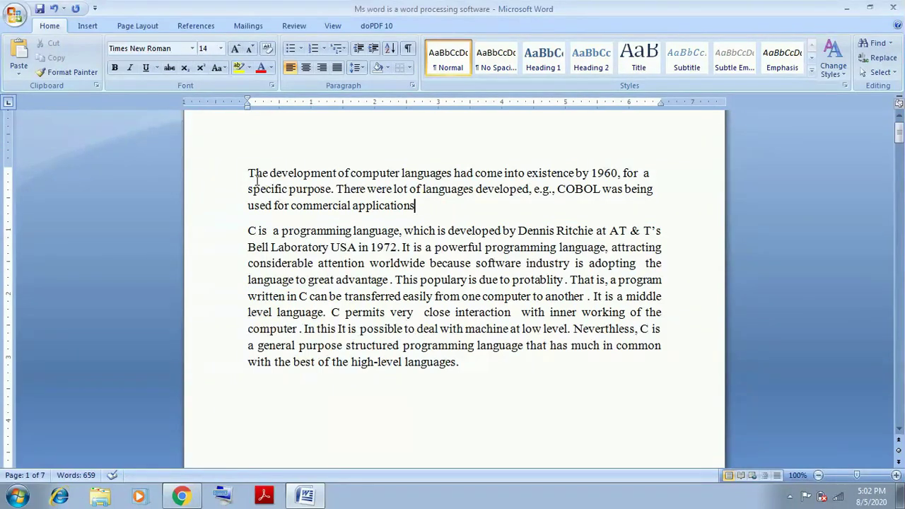
# Step: Sort both paragraphs by Paragraphs, with type Text, in ascending order
pyautogui.moveTo(249, 173); pyautogui.dragTo(458, 361)
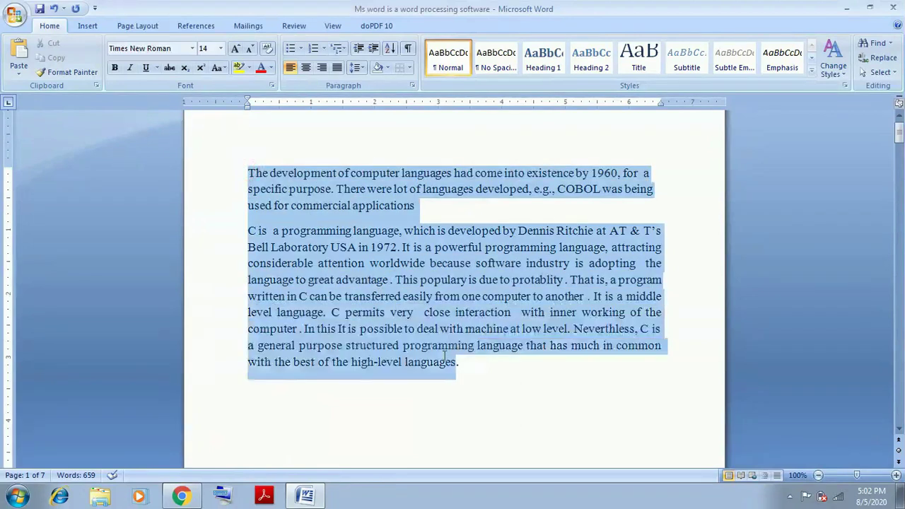
pyautogui.click(390, 48)
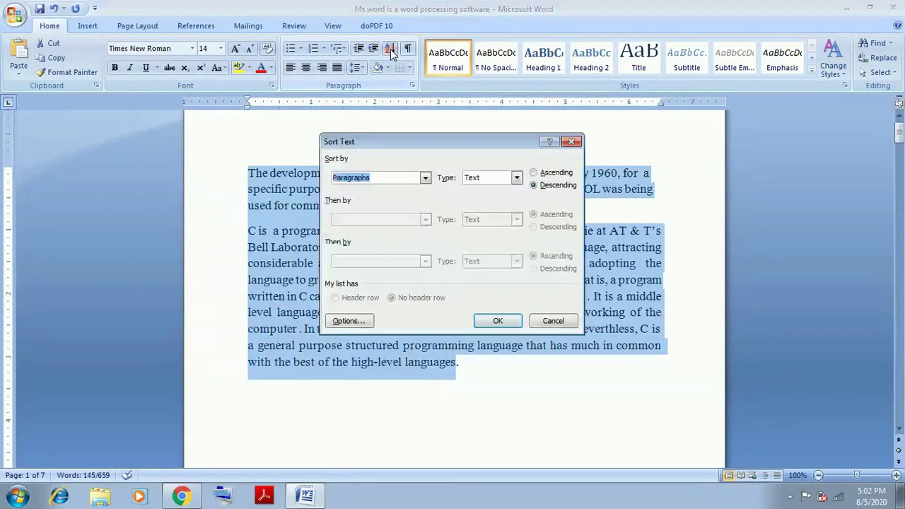
pyautogui.click(535, 174)
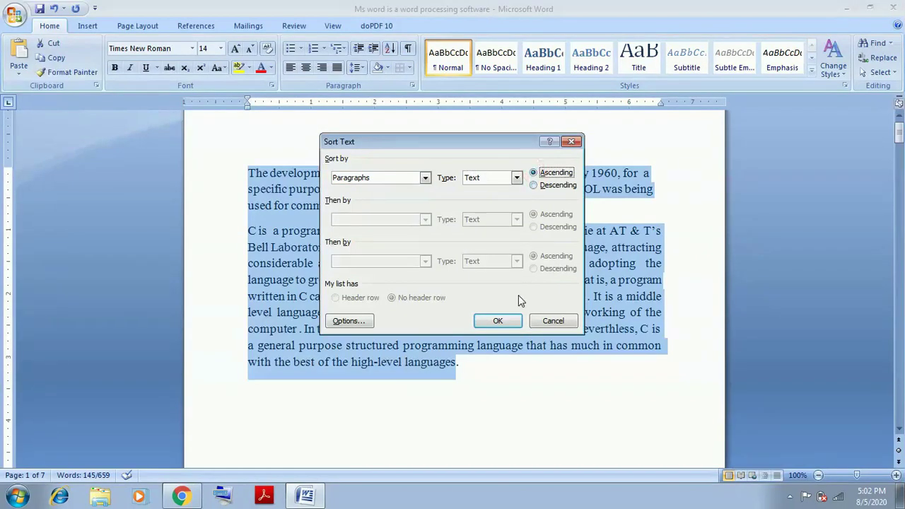
pyautogui.click(509, 318)
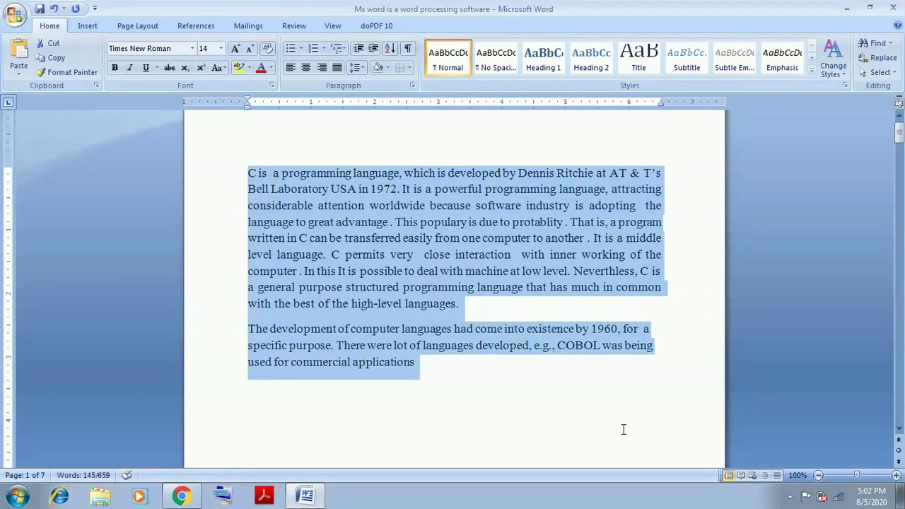
pyautogui.click(628, 424)
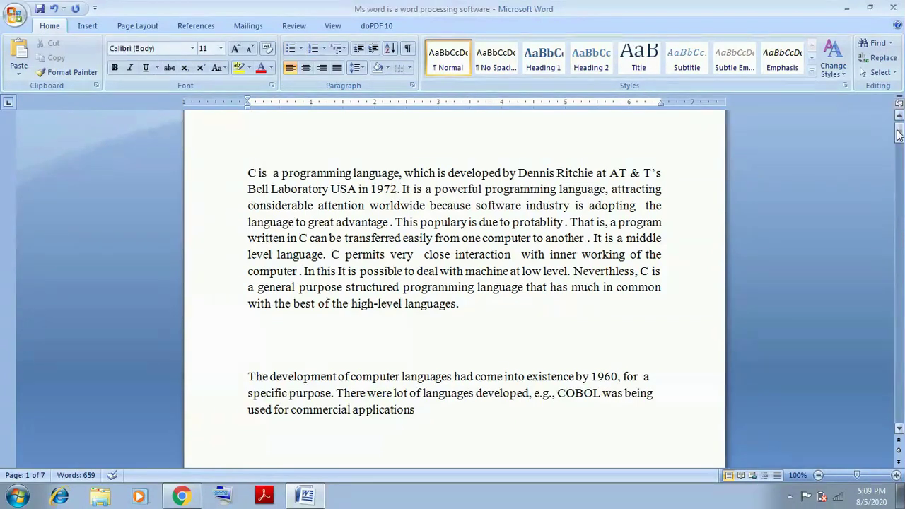
# Step: Review the left-align and centre-align shortcut questions on page 6, selecting the answer text of each
pyautogui.moveTo(898, 134); pyautogui.dragTo(898, 352)
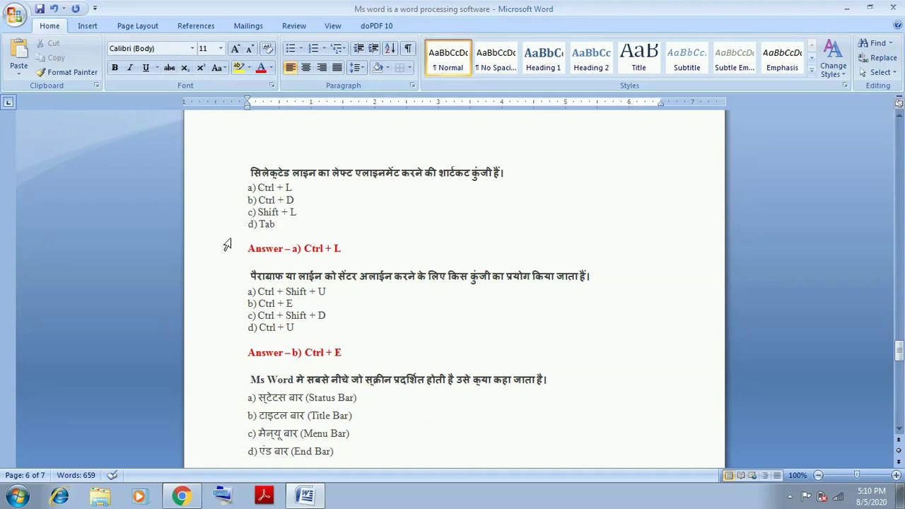
pyautogui.moveTo(247, 249); pyautogui.dragTo(349, 246)
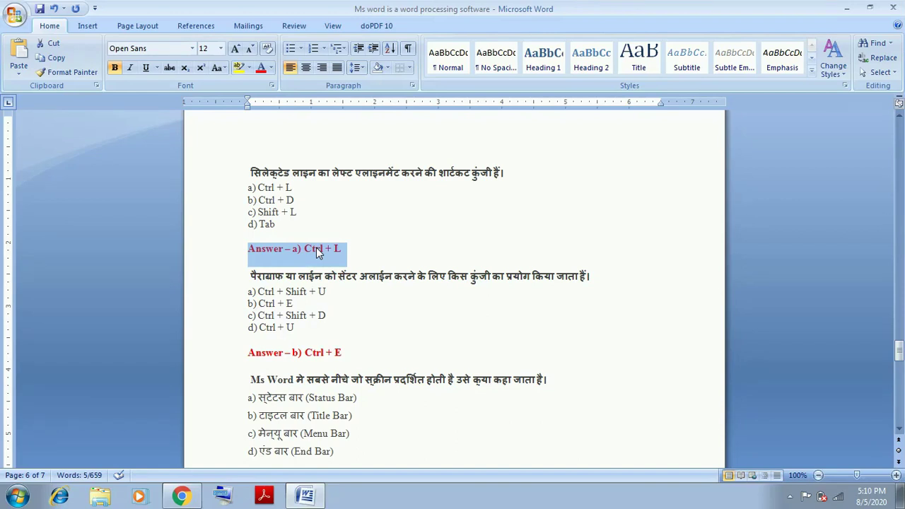
pyautogui.click(241, 274)
pyautogui.moveTo(240, 275); pyautogui.dragTo(598, 283)
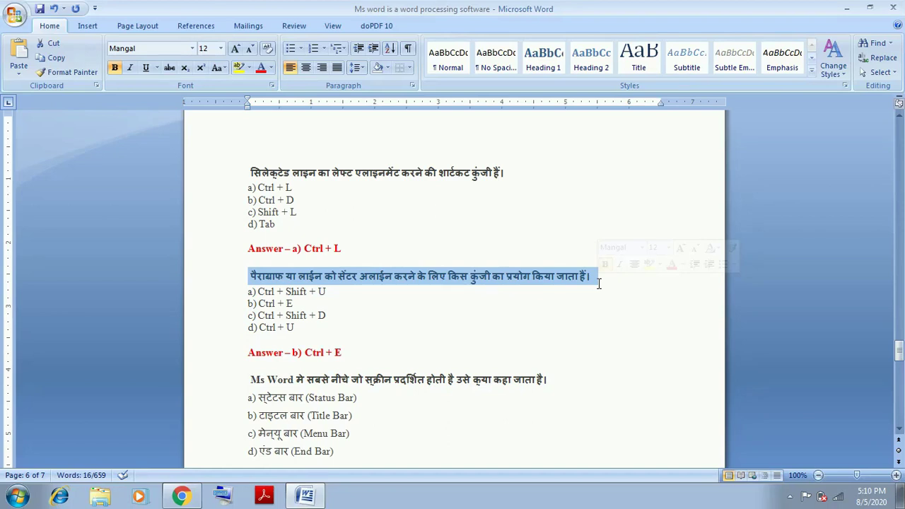
pyautogui.click(305, 352)
pyautogui.moveTo(305, 352); pyautogui.dragTo(353, 354)
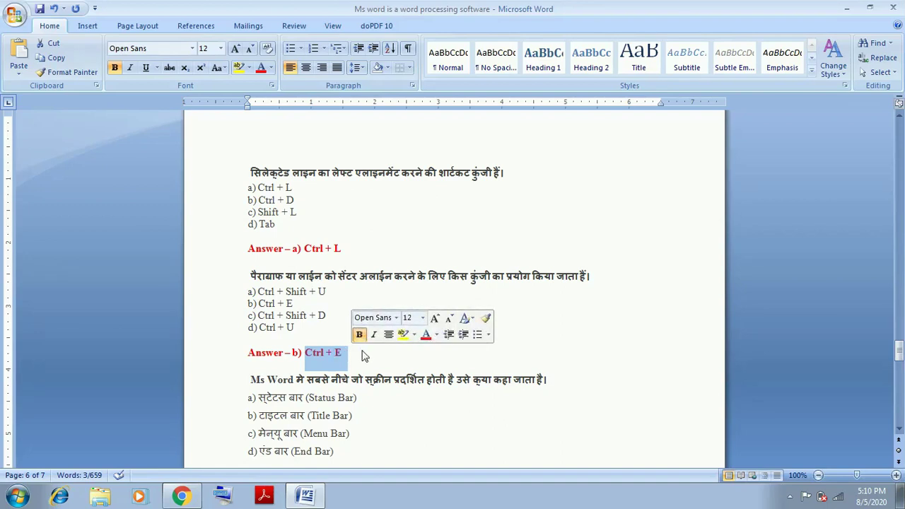
pyautogui.click(364, 355)
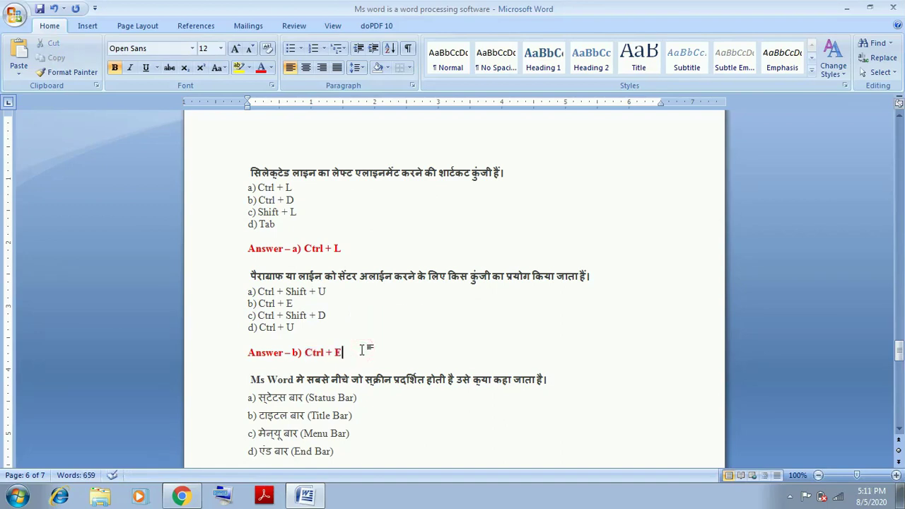
# Step: Review the questions about Word's bottommost and topmost bars, selecting the Status Bar and Title Bar options
pyautogui.click(899, 429)
pyautogui.click(899, 430)
pyautogui.click(899, 430)
pyautogui.click(900, 430)
pyautogui.click(899, 429)
pyautogui.click(899, 429)
pyautogui.click(900, 430)
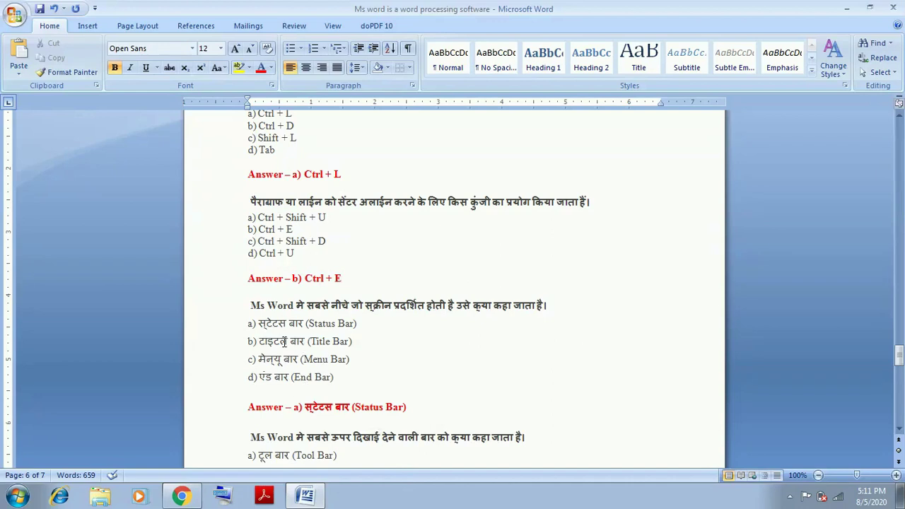
pyautogui.moveTo(248, 324); pyautogui.dragTo(372, 325)
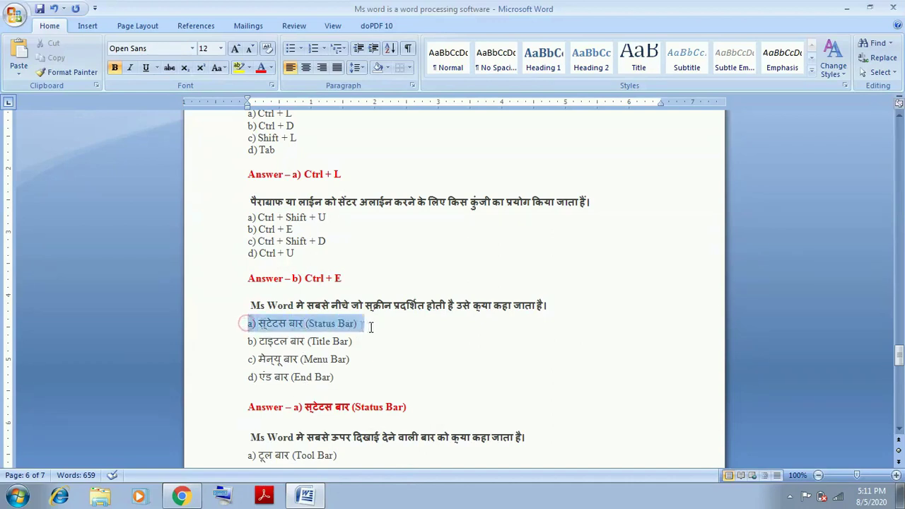
pyautogui.moveTo(901, 360); pyautogui.dragTo(902, 376)
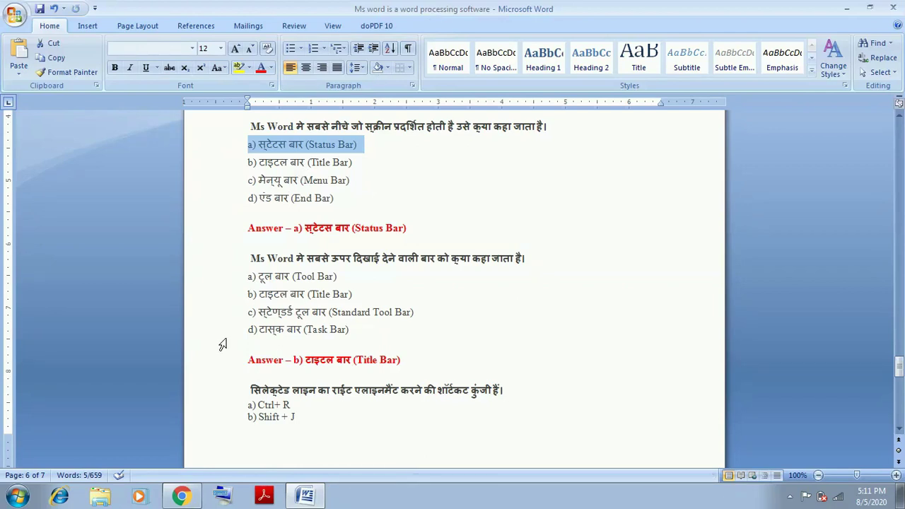
pyautogui.moveTo(242, 295); pyautogui.dragTo(370, 297)
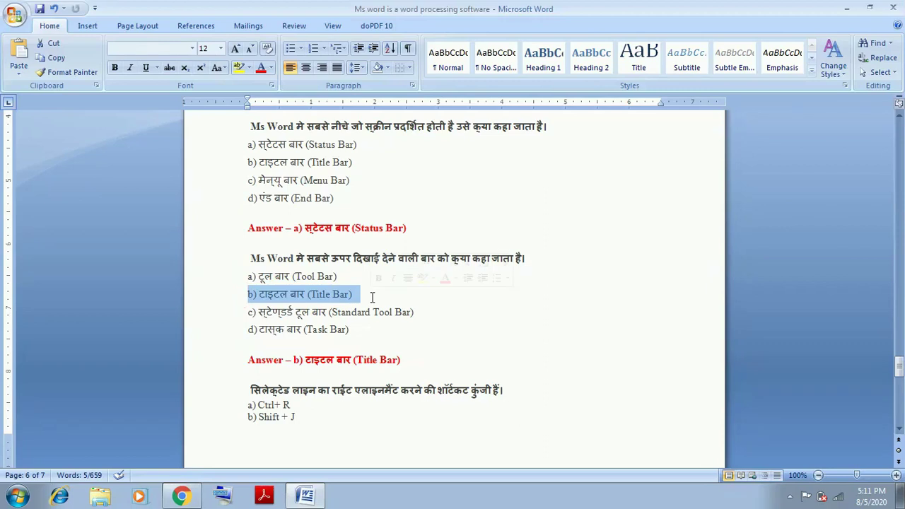
# Step: Review the right-align and justify shortcut questions, selecting the shortcut in each answer line
pyautogui.moveTo(895, 434); pyautogui.dragTo(895, 434)
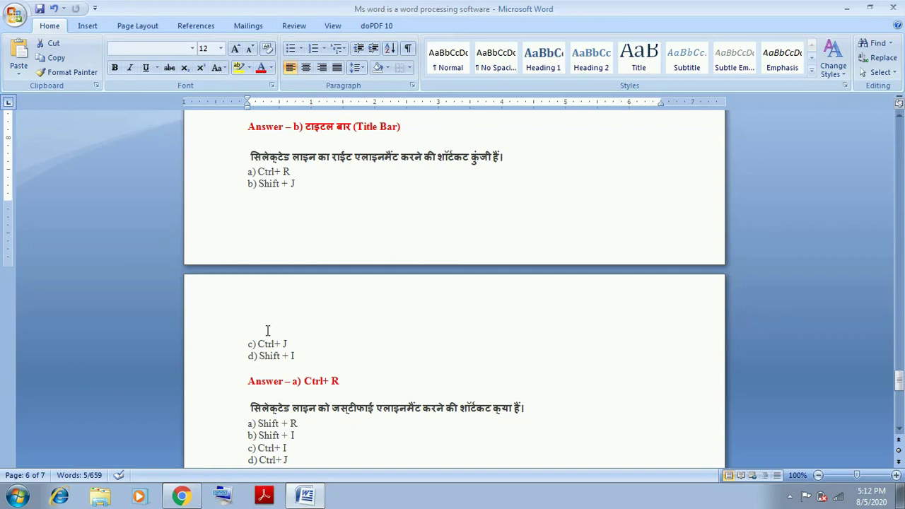
pyautogui.moveTo(304, 382); pyautogui.dragTo(357, 383)
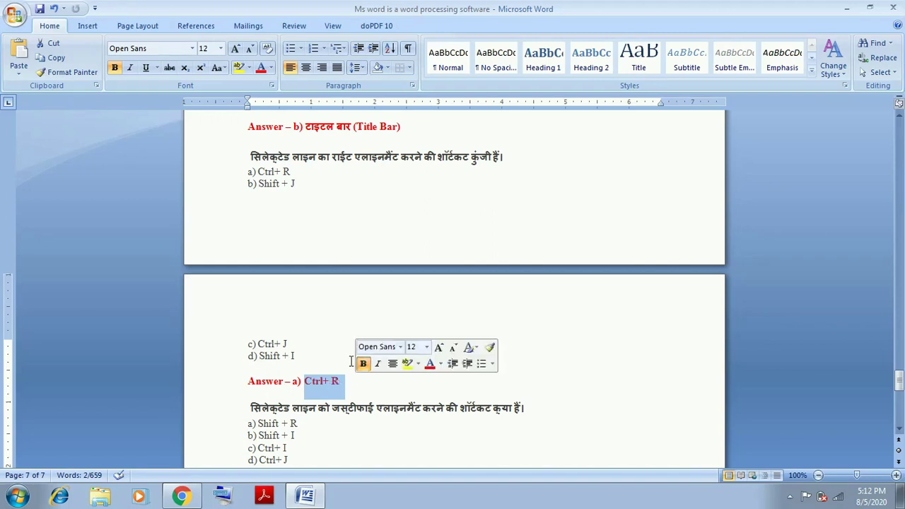
pyautogui.click(330, 328)
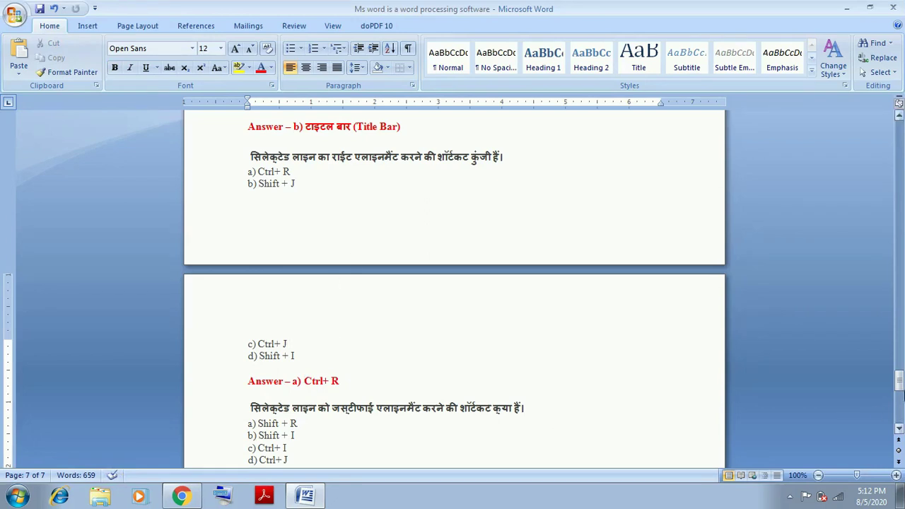
pyautogui.moveTo(900, 382); pyautogui.dragTo(899, 387)
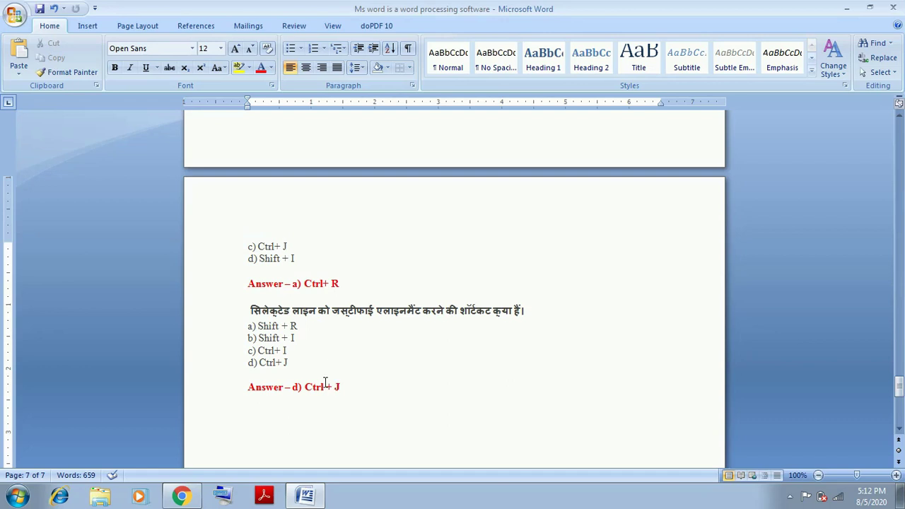
pyautogui.moveTo(305, 386); pyautogui.dragTo(357, 385)
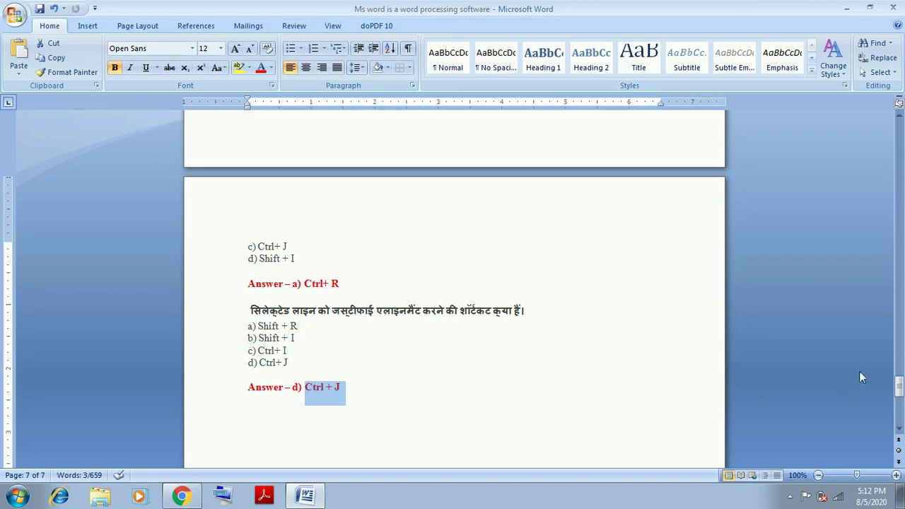
# Step: Look back over the quiz questions and answers on pages 6 and 7
pyautogui.moveTo(899, 385); pyautogui.dragTo(892, 351)
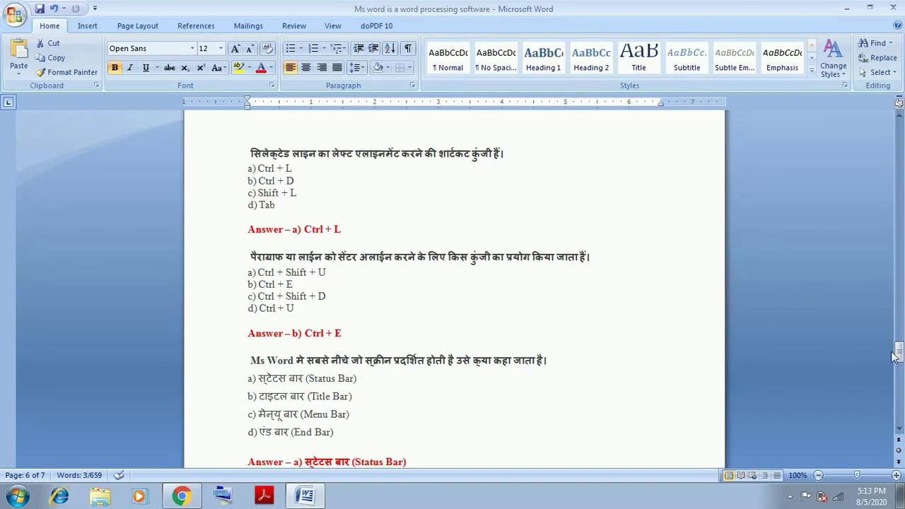
pyautogui.moveTo(900, 362); pyautogui.dragTo(900, 387)
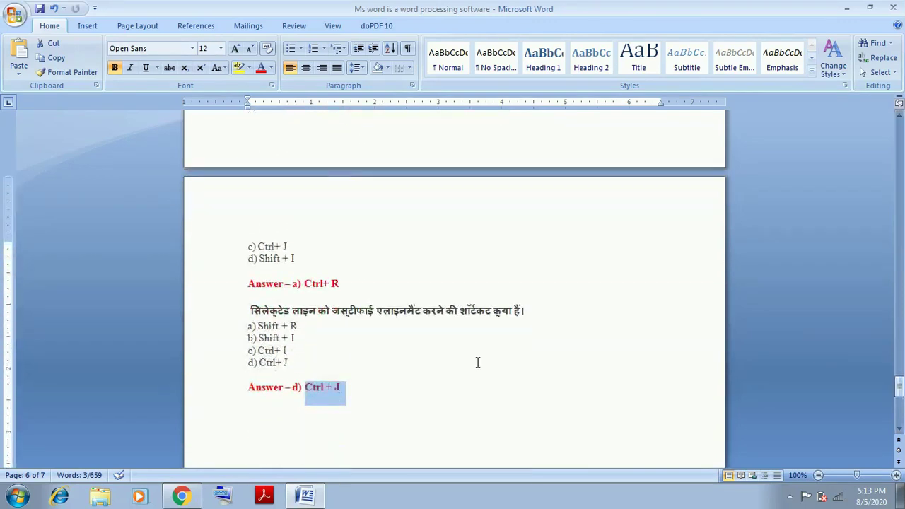
pyautogui.click(359, 388)
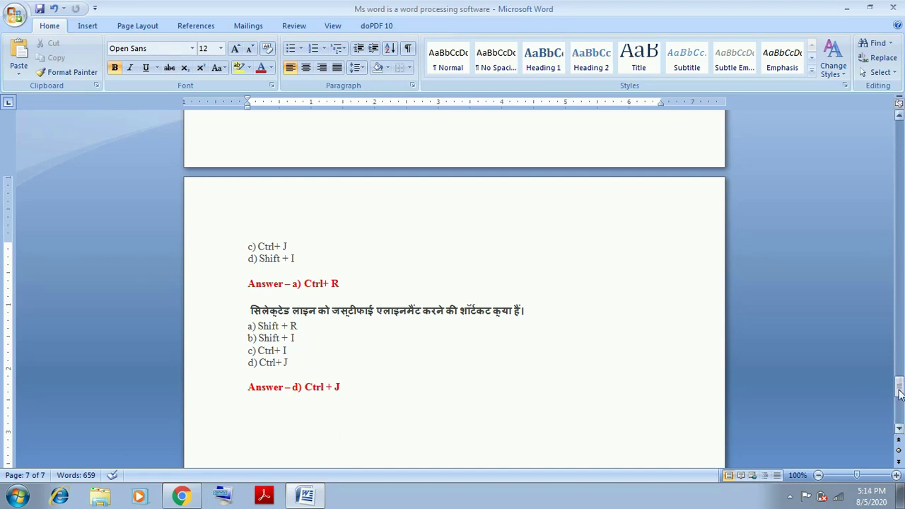
pyautogui.moveTo(900, 391); pyautogui.dragTo(899, 356)
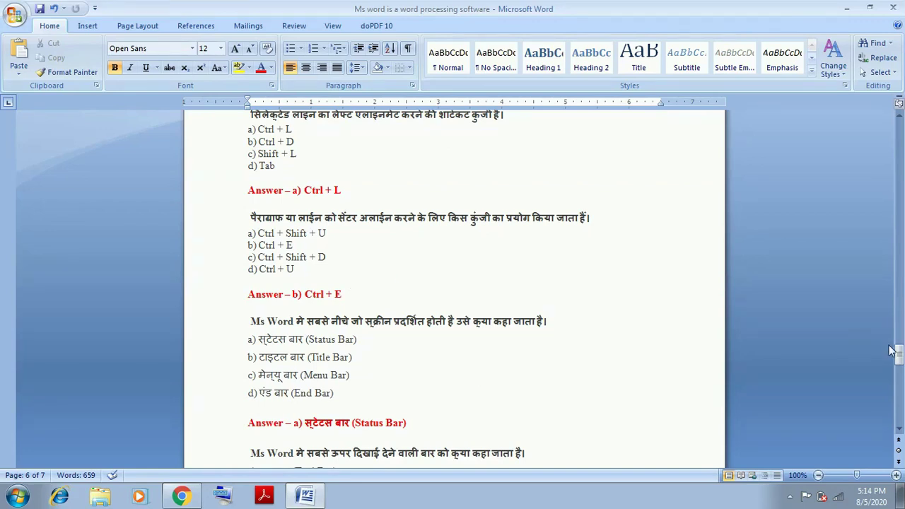
pyautogui.moveTo(899, 355); pyautogui.dragTo(900, 350)
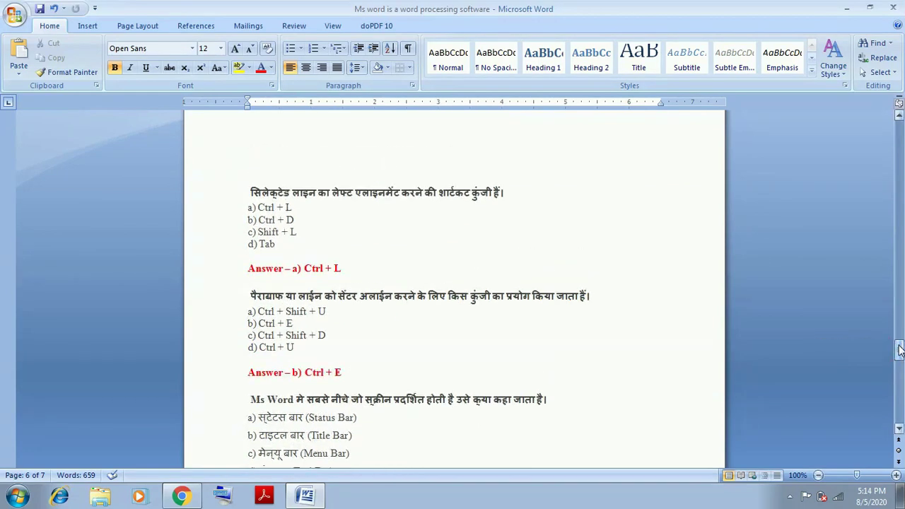